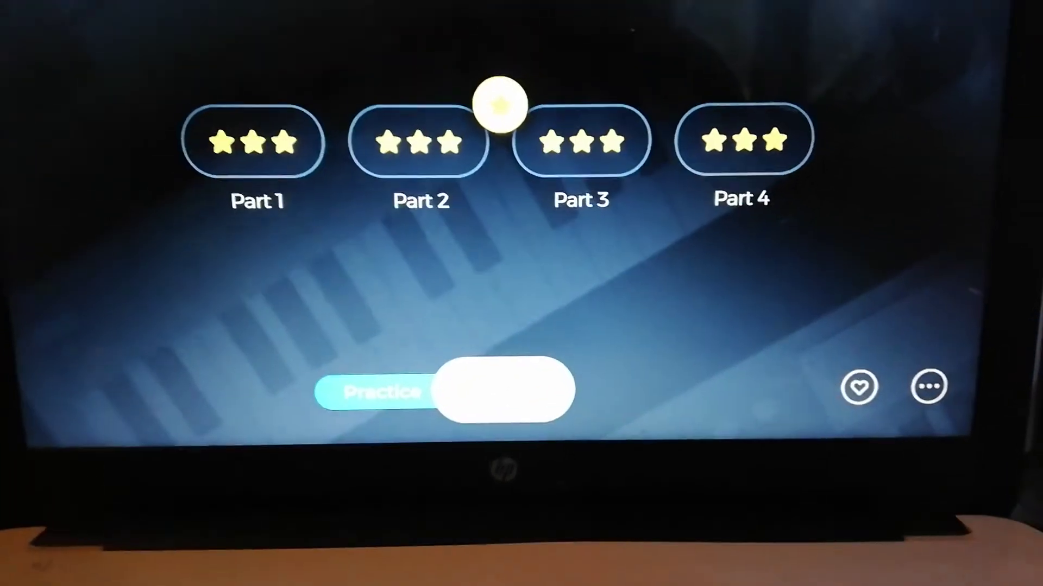
Start the Lean On Me melody lesson, then pause it once the C-D-E-F notes appear.
left_click(511, 335)
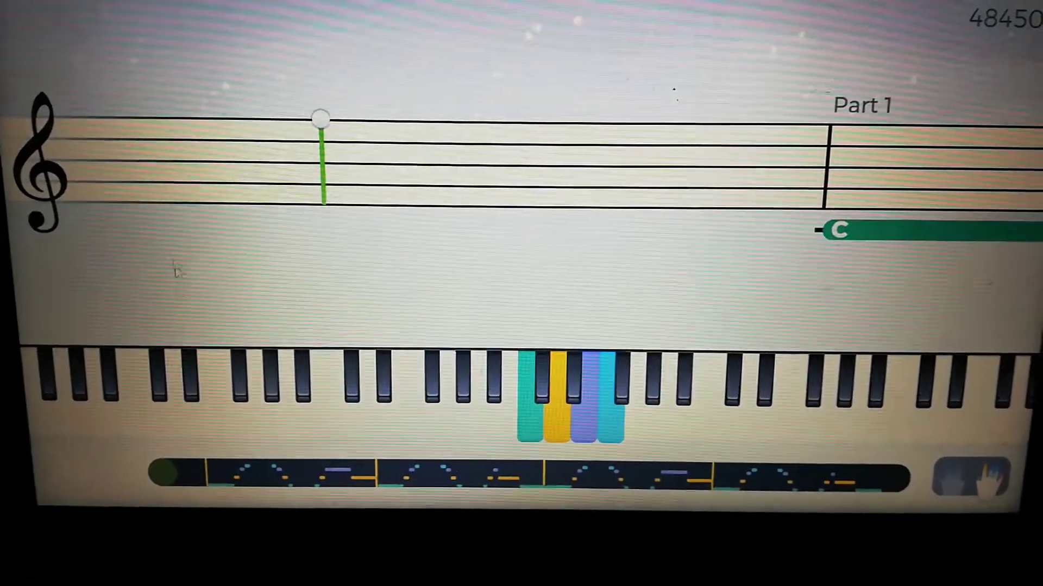
left_click(75, 244)
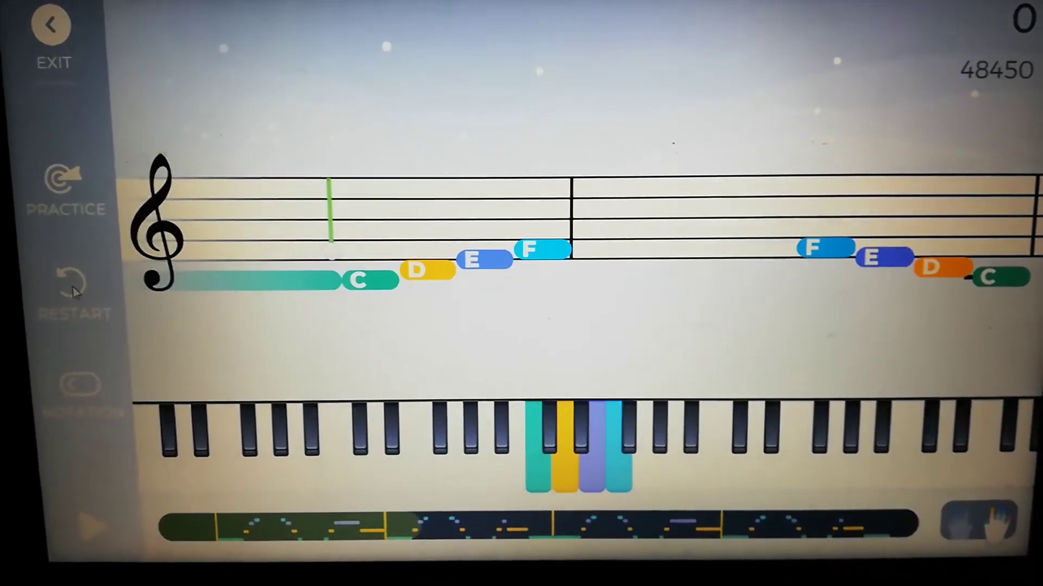
Restart the paused Lean On Me lesson and start the song again from the overview.
left_click(73, 297)
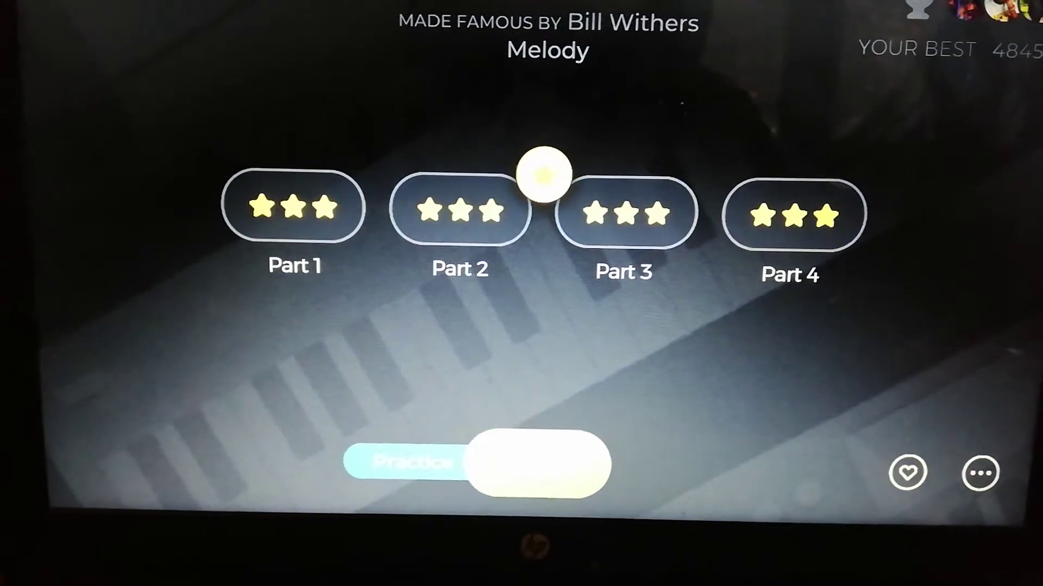
left_click(538, 469)
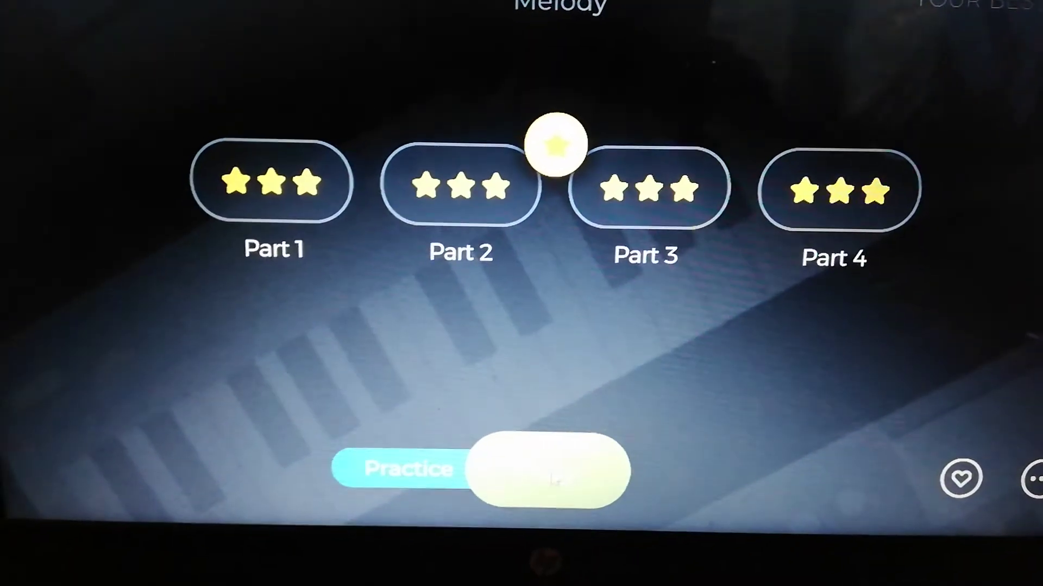
left_click(554, 478)
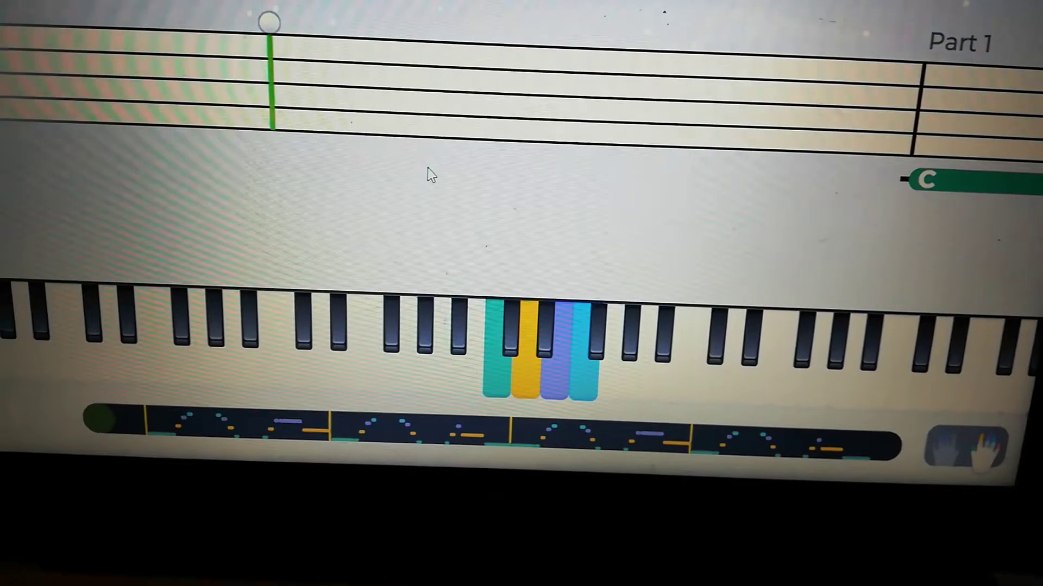
Jump ahead on the Lean On Me progress timeline to a later part of the song.
left_click(424, 175)
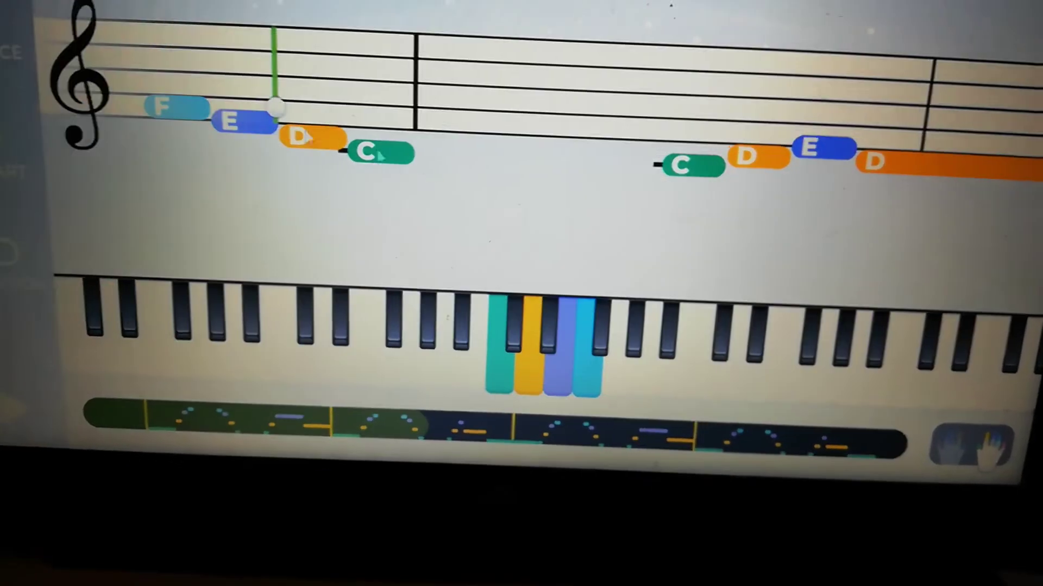